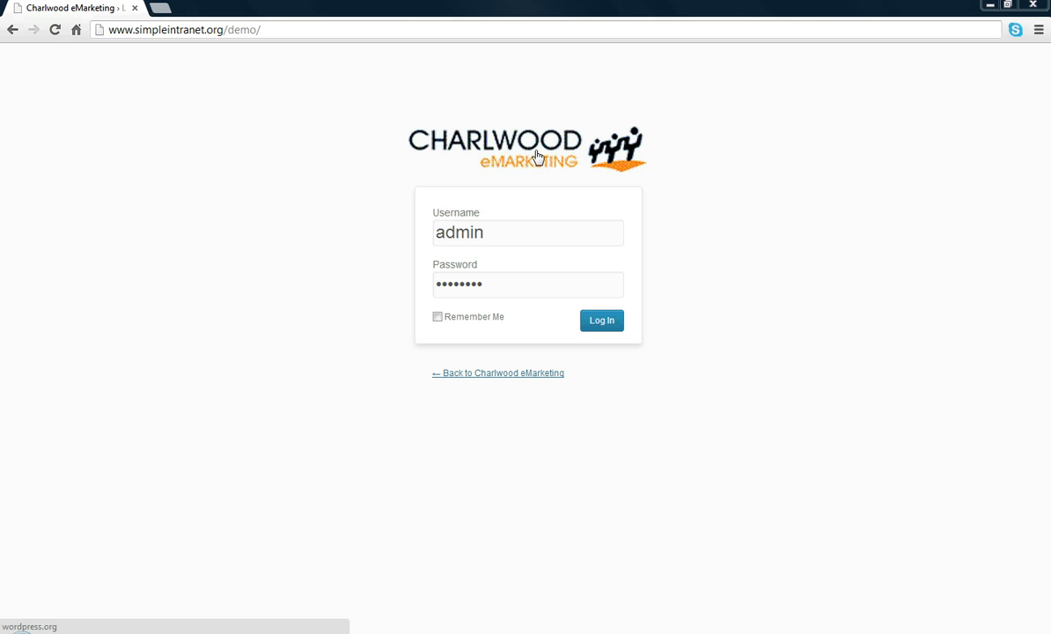
Log in to the Simple Intranet demo with the admin credentials.
left_click(603, 321)
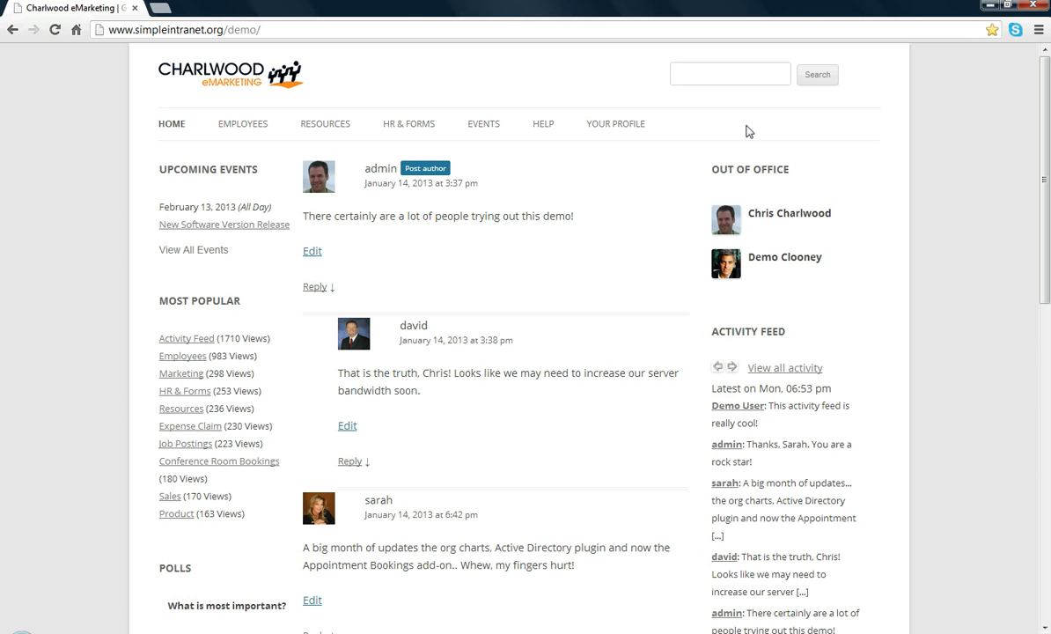
View the admin user's profile, then go to the Simple Intranet plugin overview page.
scroll(488, 352, "down", 5)
scroll(519, 402, "down", 4)
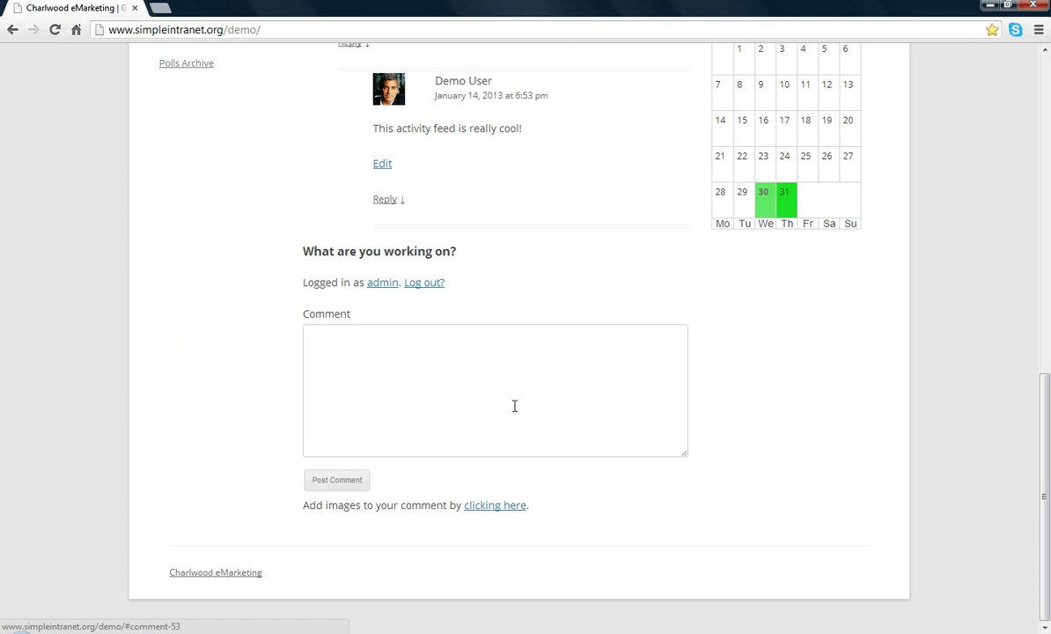
left_click(376, 291)
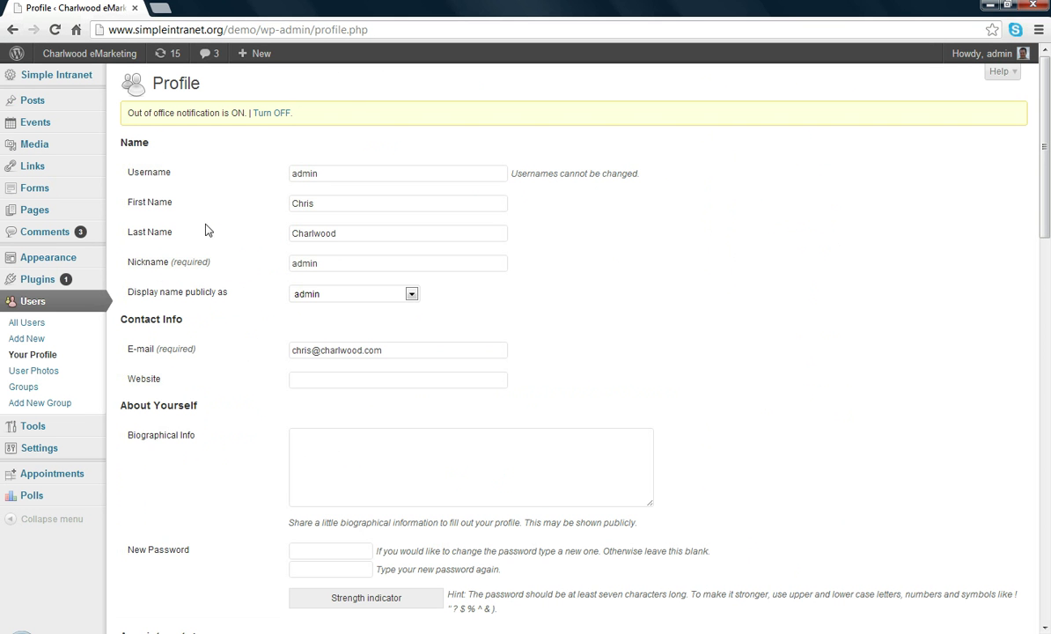
left_click(73, 82)
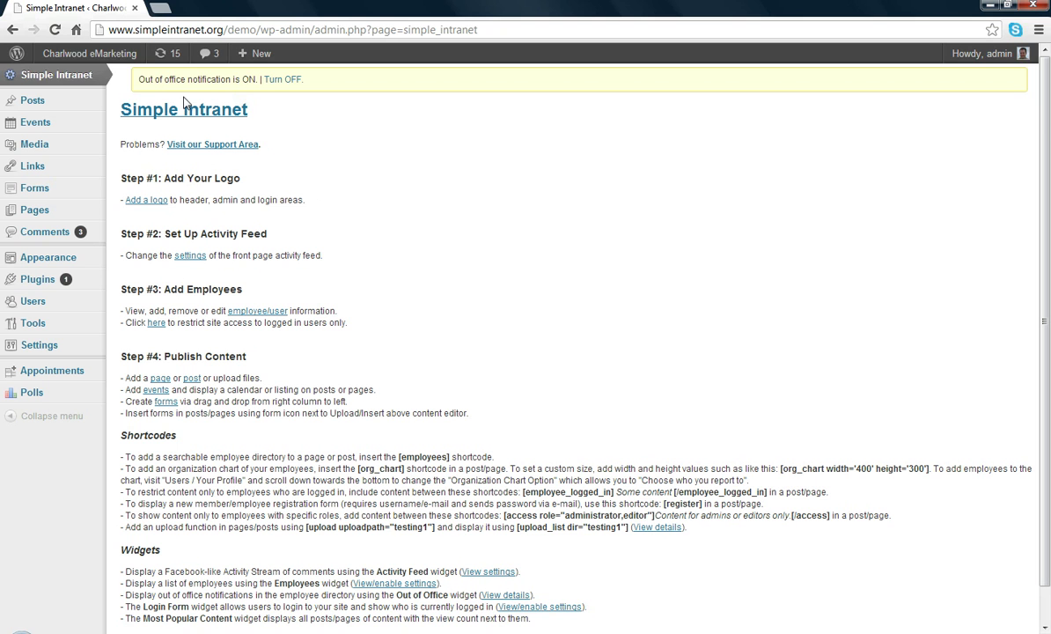
Bring up the Charlwood eMarketing site menu to visit the public site.
mouse_move(88, 57)
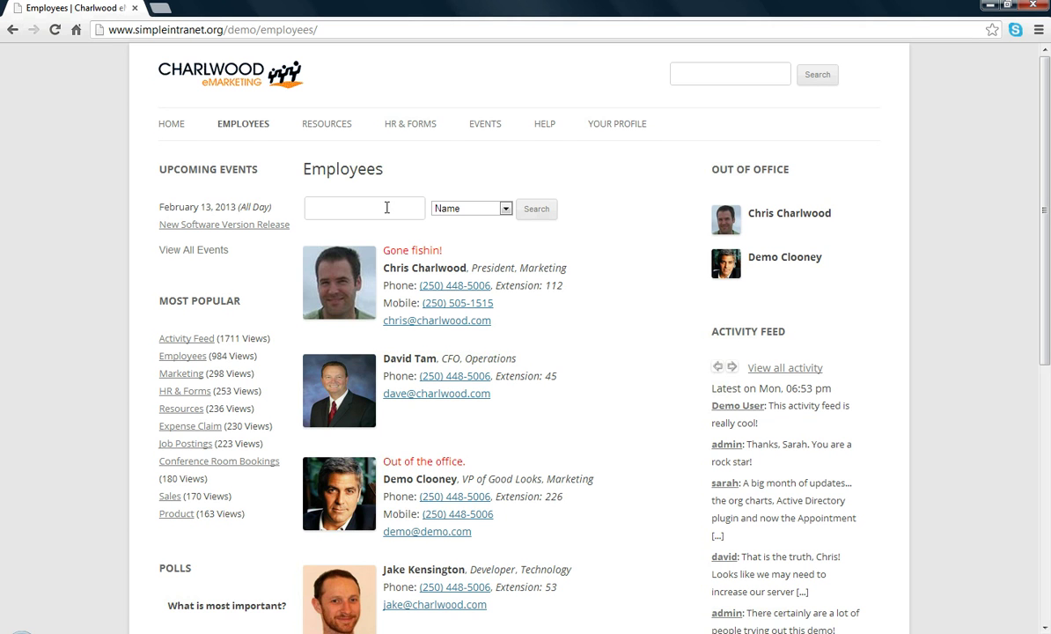
Check the Name search field options, then edit the Employees page.
left_click(505, 208)
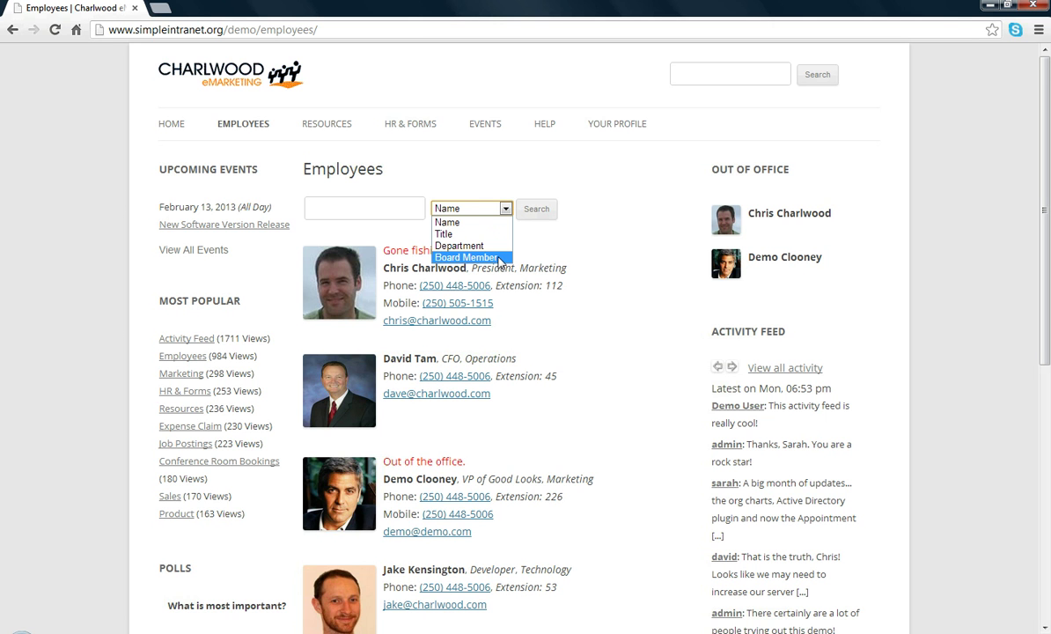
left_click(579, 192)
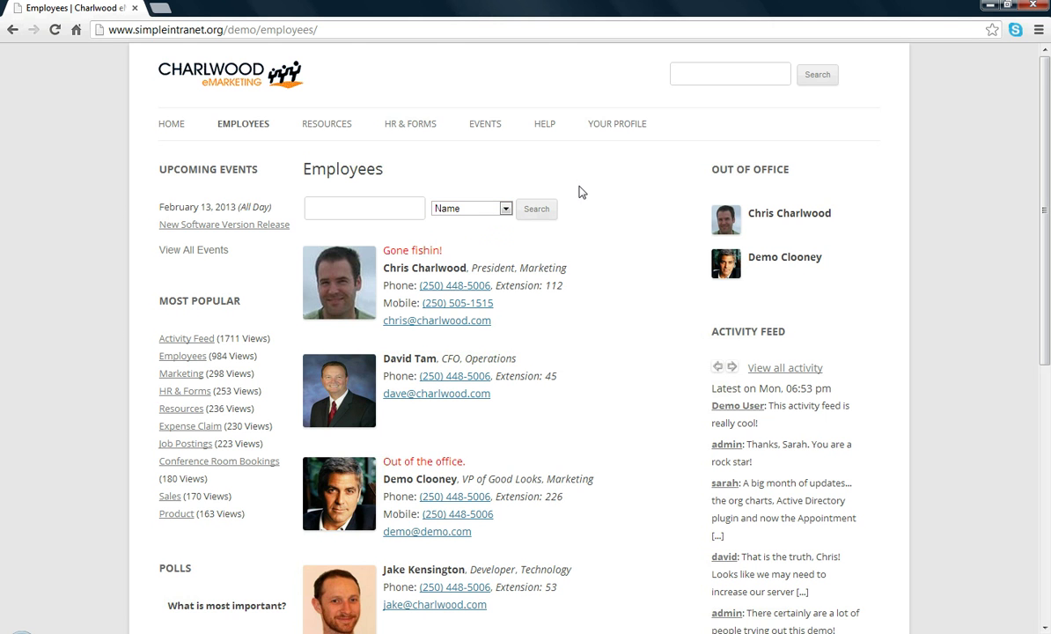
scroll(579, 192, "down", 6)
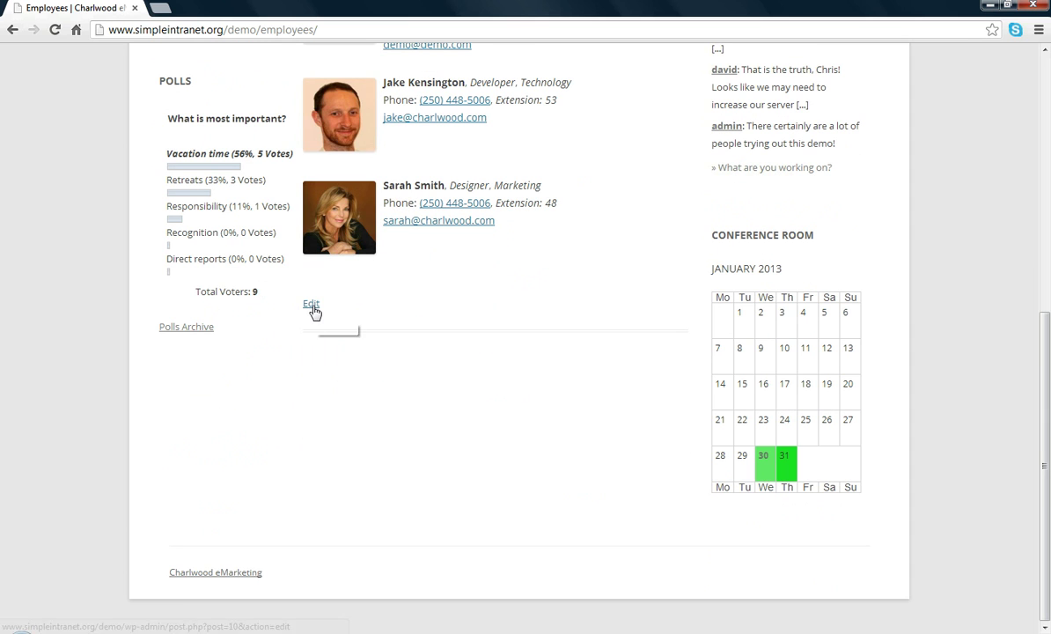
left_click(312, 305)
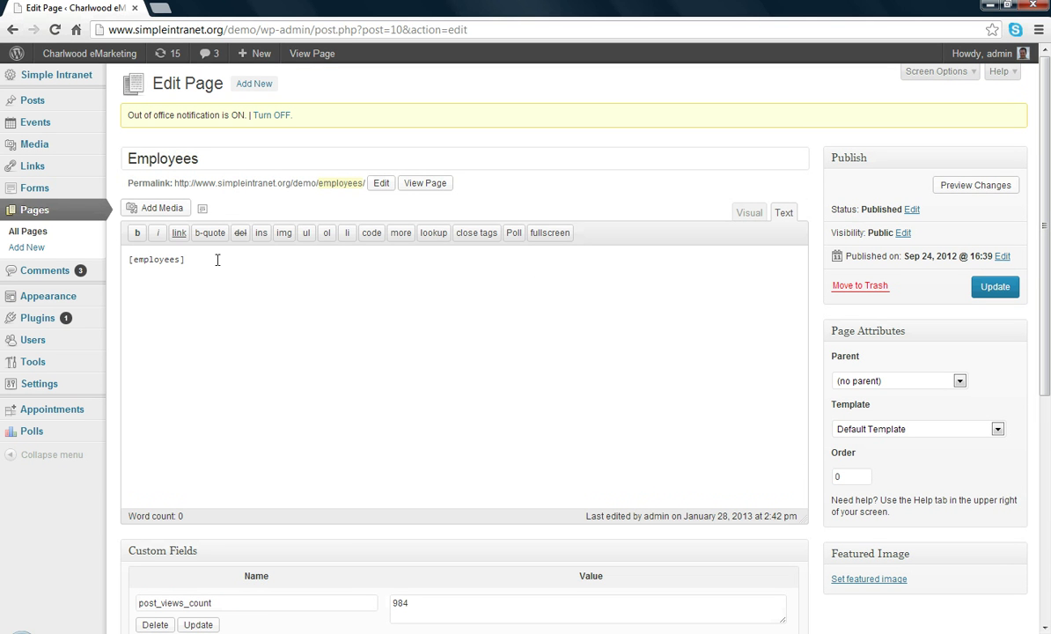
Inspect the [employees] shortcode and return to the public Charlwood eMarketing site unchanged.
left_click(217, 259)
mouse_move(82, 55)
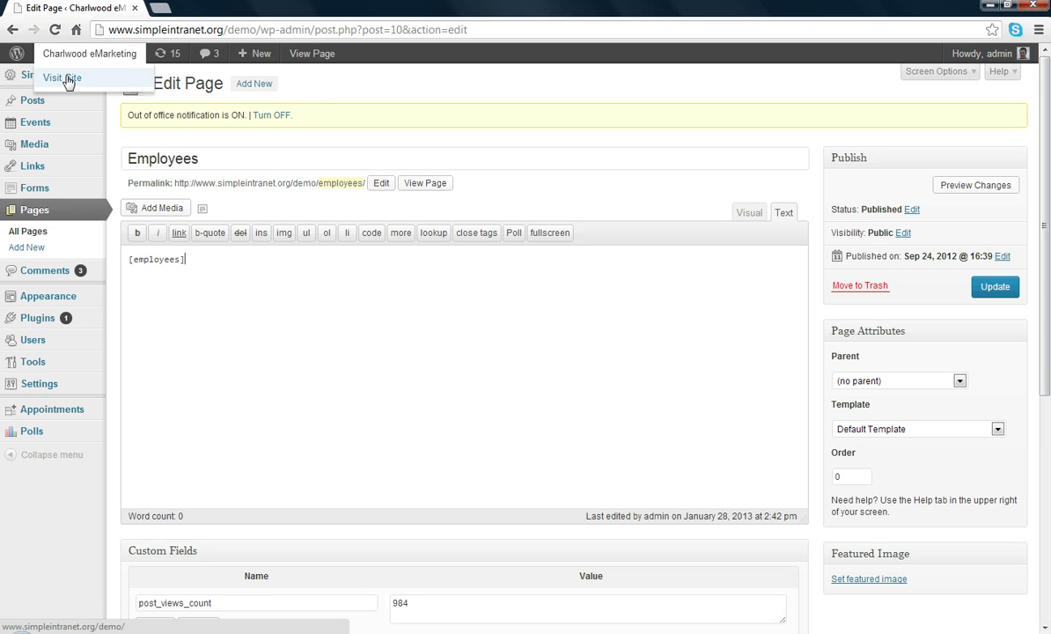
left_click(67, 80)
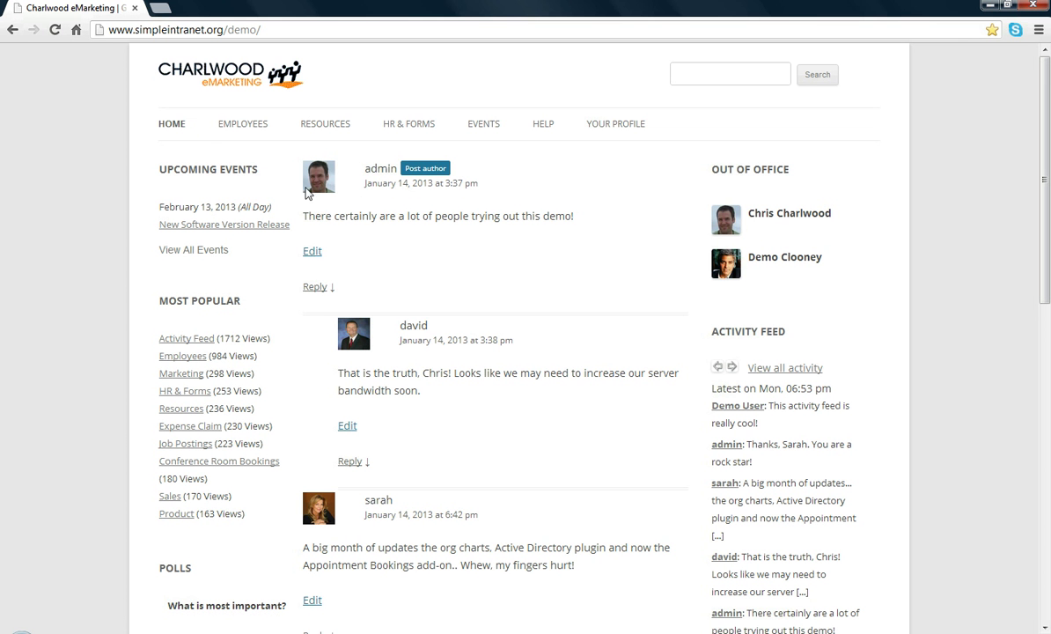
Open the Employees directory and highlight the 'Gone fishin!' and 'Out of the office.' notes.
left_click(244, 130)
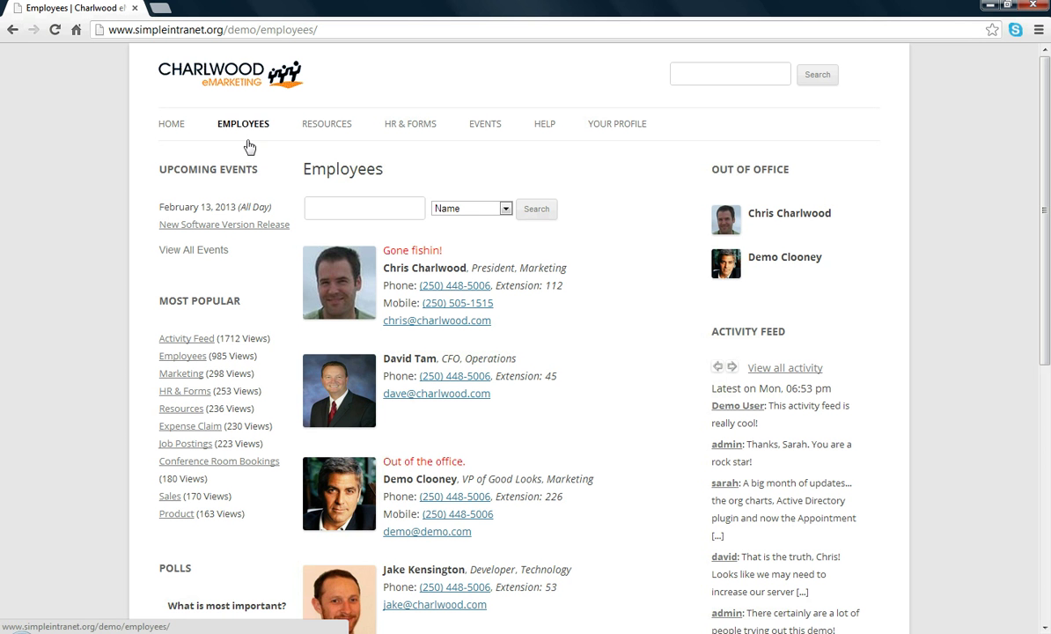
triple_click(455, 254)
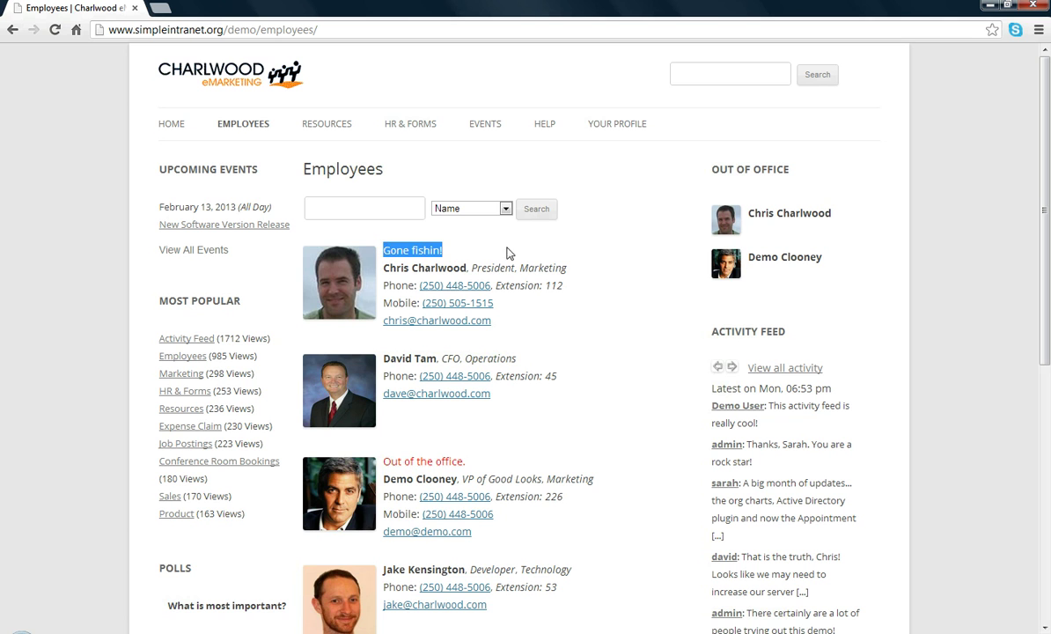
left_click(455, 254)
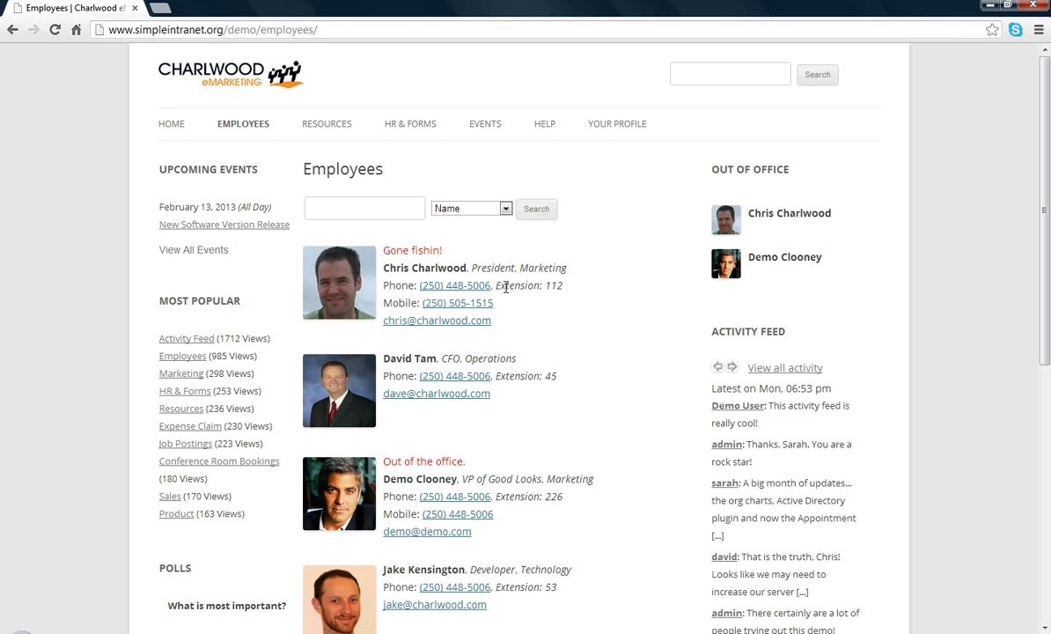
triple_click(468, 463)
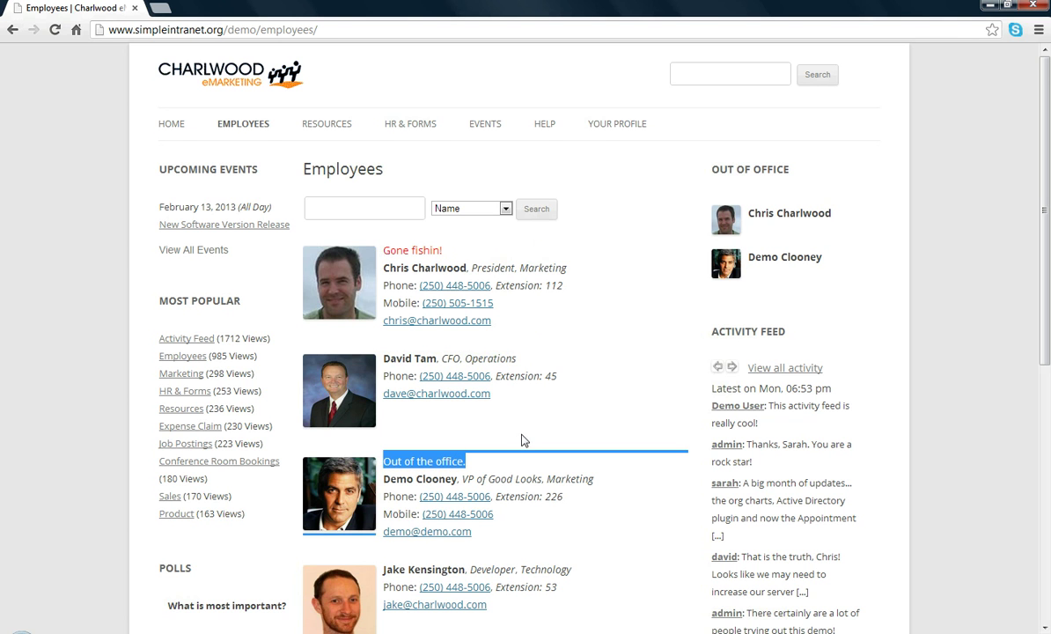
left_click(854, 322)
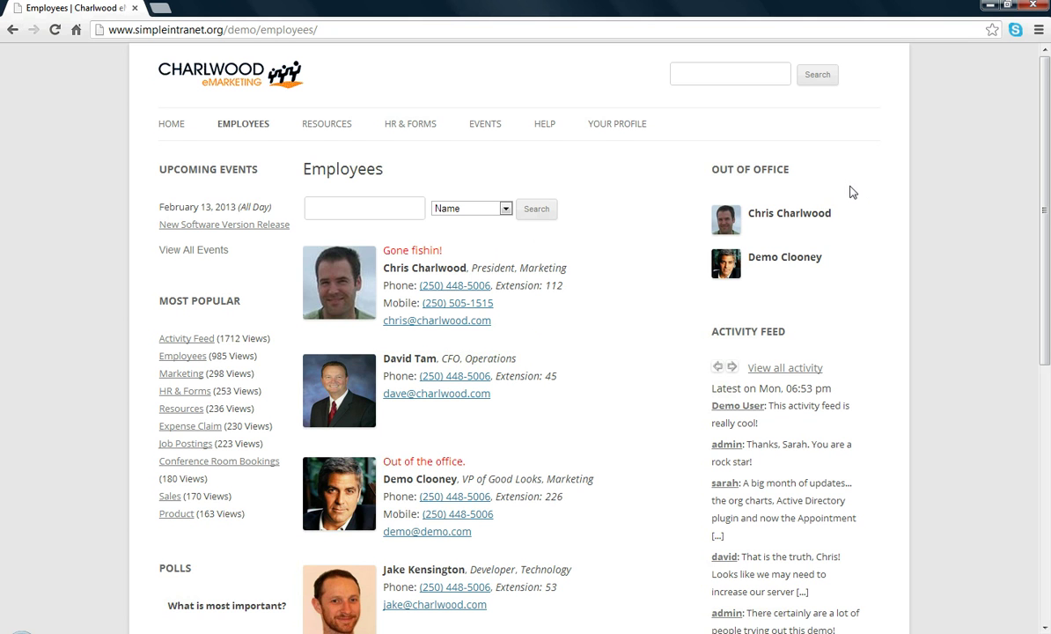
Search the directory by an employee's first name and review the single matching entry.
left_click(353, 209)
type("chris")
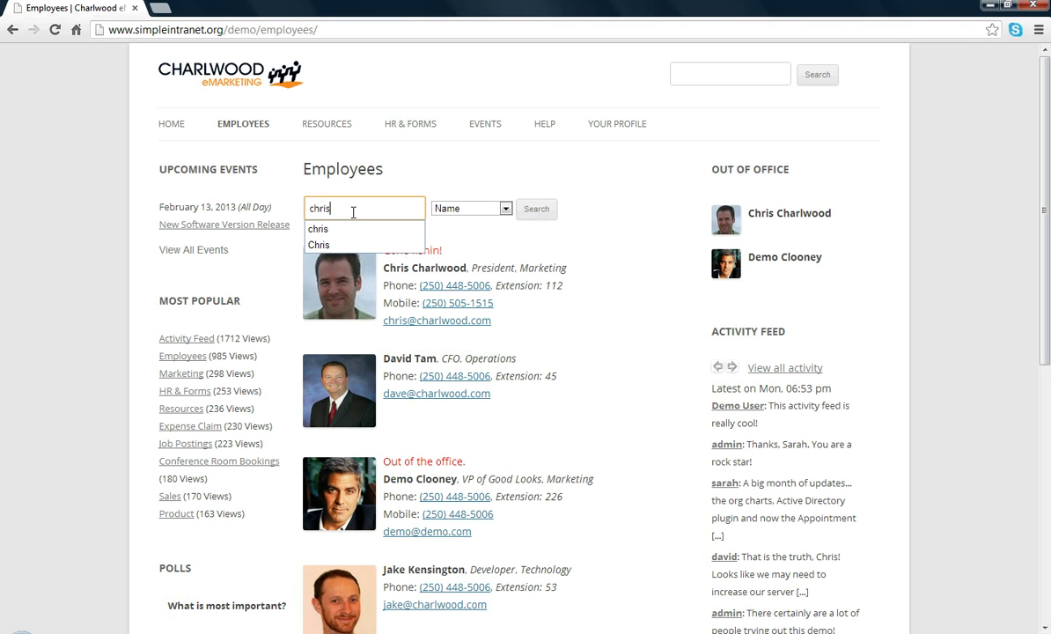
left_click(533, 209)
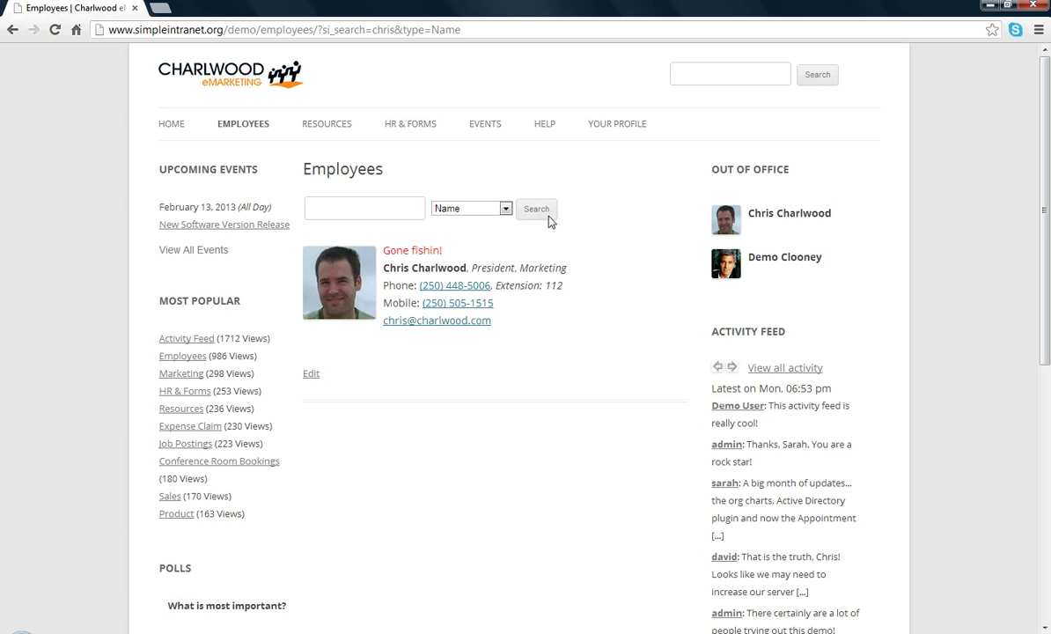
scroll(548, 245, "down", 3)
scroll(550, 249, "up", 2)
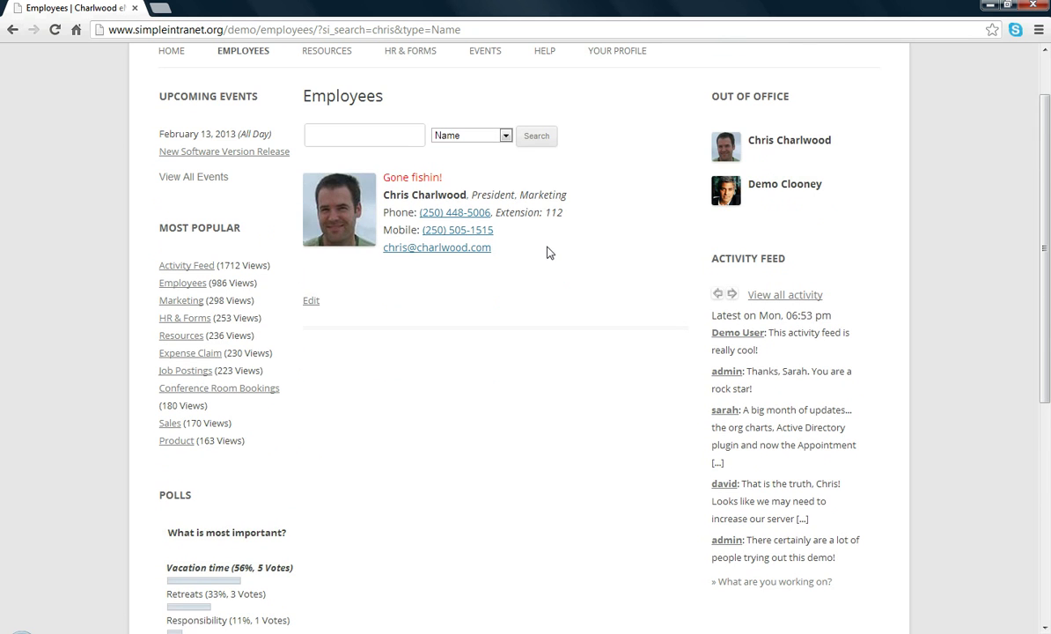
Open the Employees page in the admin editor, then go to Your Profile.
left_click(310, 302)
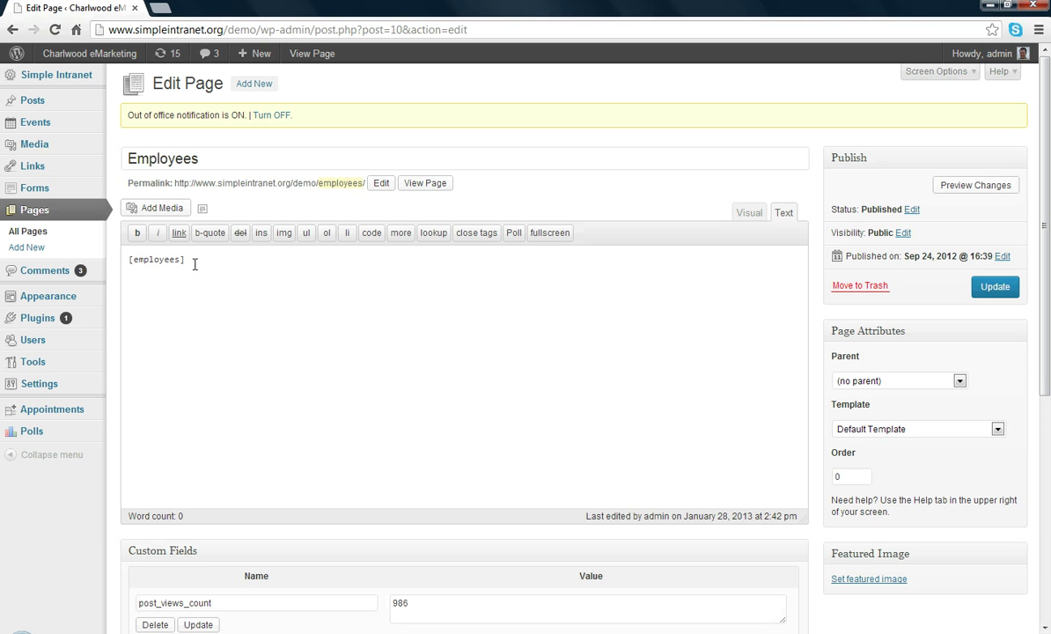
mouse_move(35, 345)
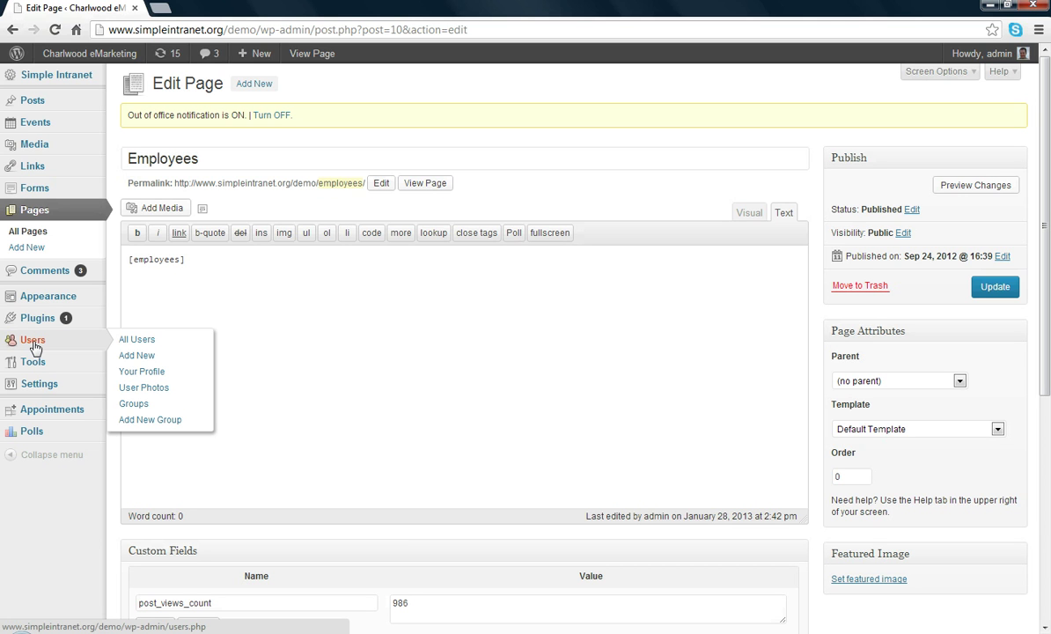
left_click(143, 373)
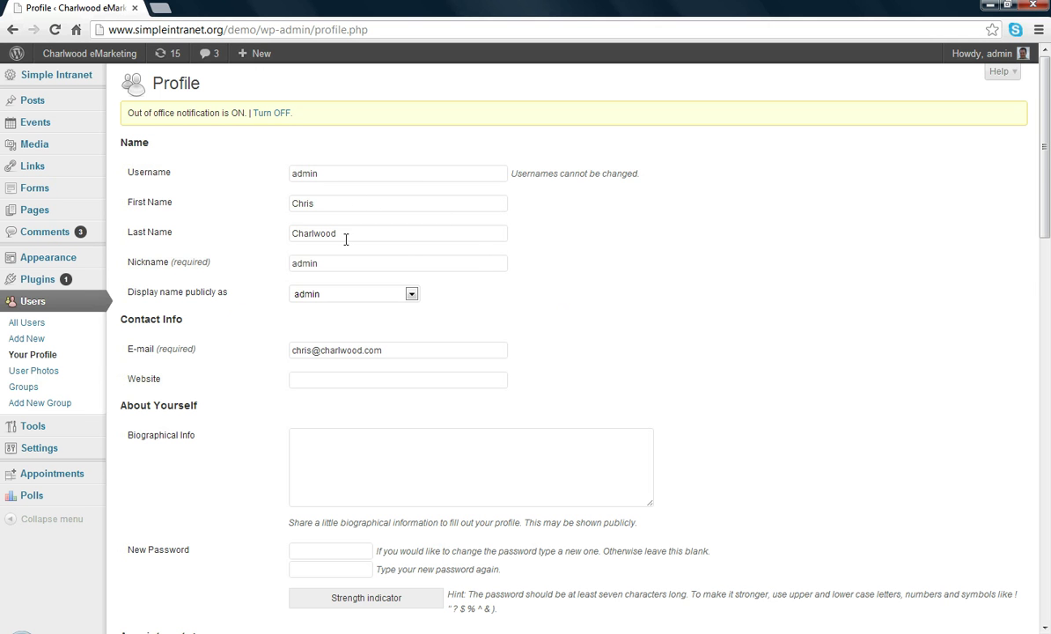
Scroll through the profile's Appointments+, Avatar and Company Information sections.
scroll(368, 331, "down", 2)
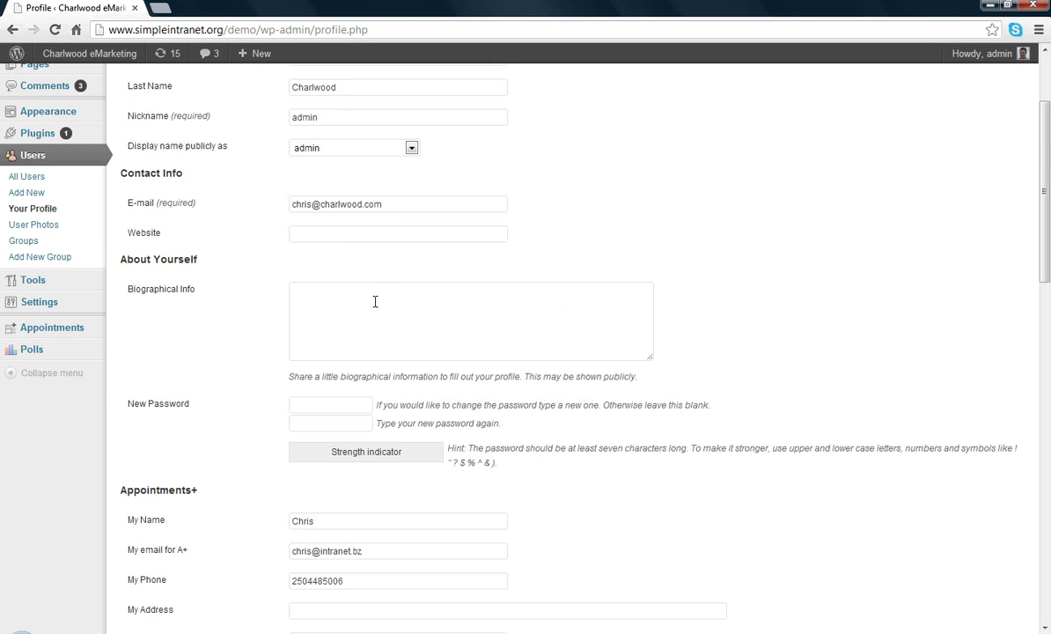
scroll(372, 302, "down", 2)
scroll(361, 327, "down", 6)
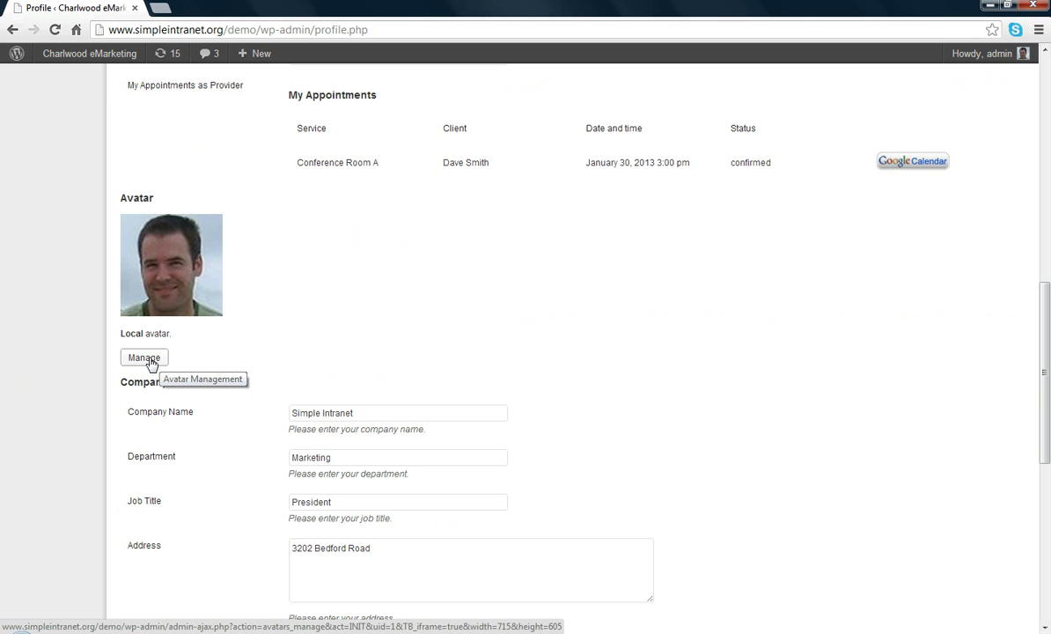
left_click(145, 358)
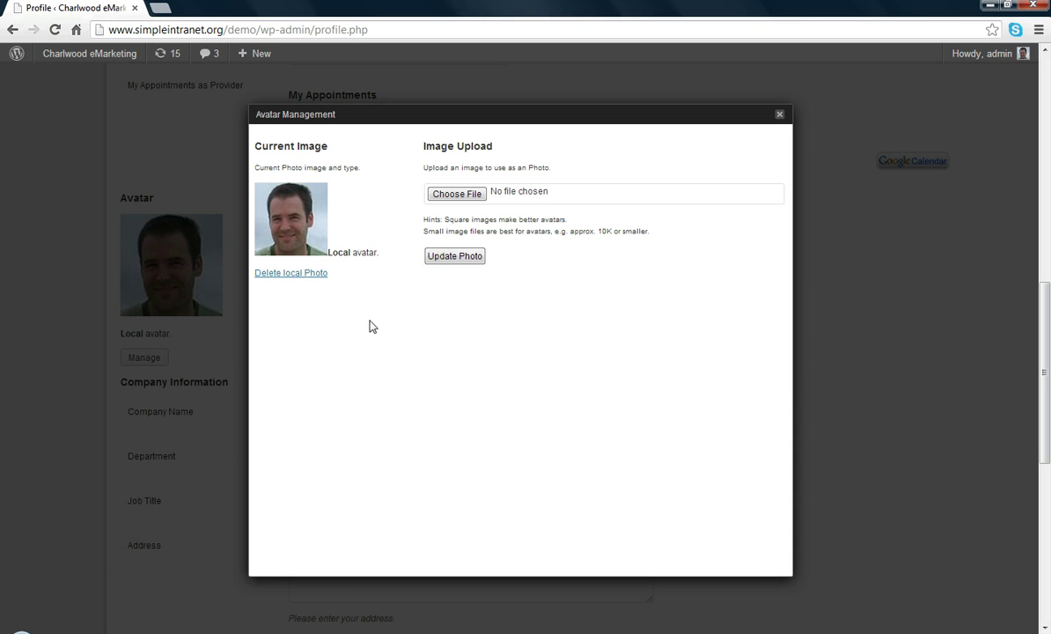
left_click(779, 115)
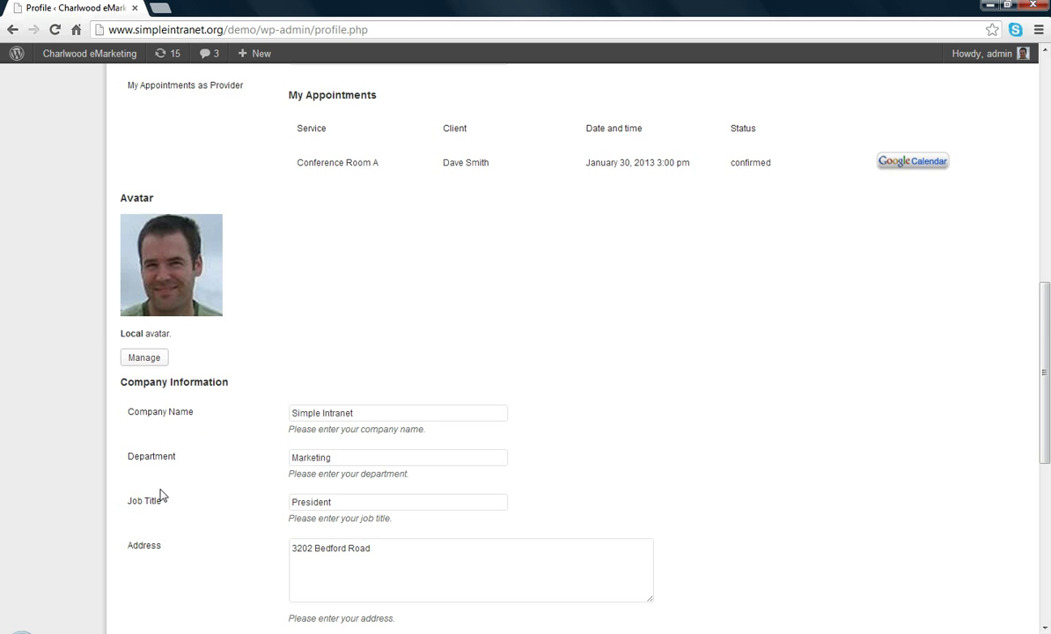
scroll(161, 542, "down", 3)
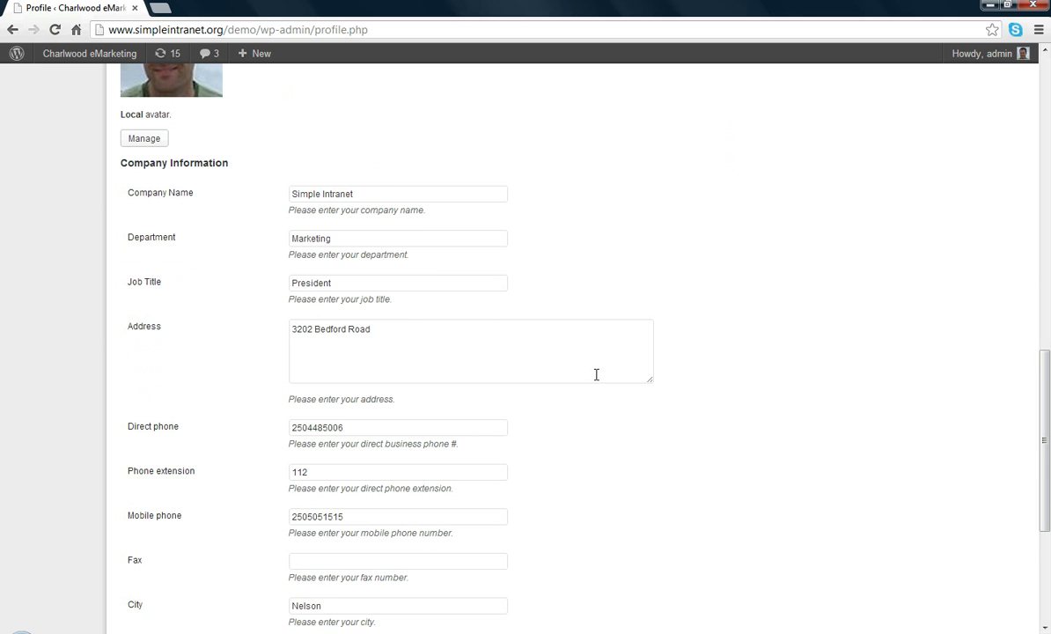
scroll(595, 357, "down", 1)
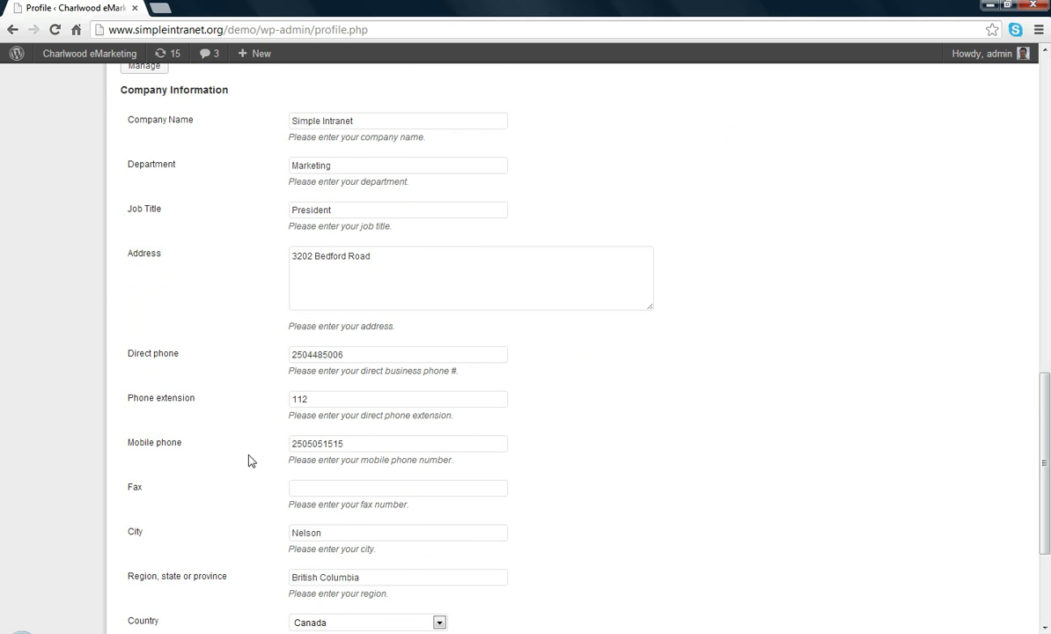
scroll(203, 481, "down", 2)
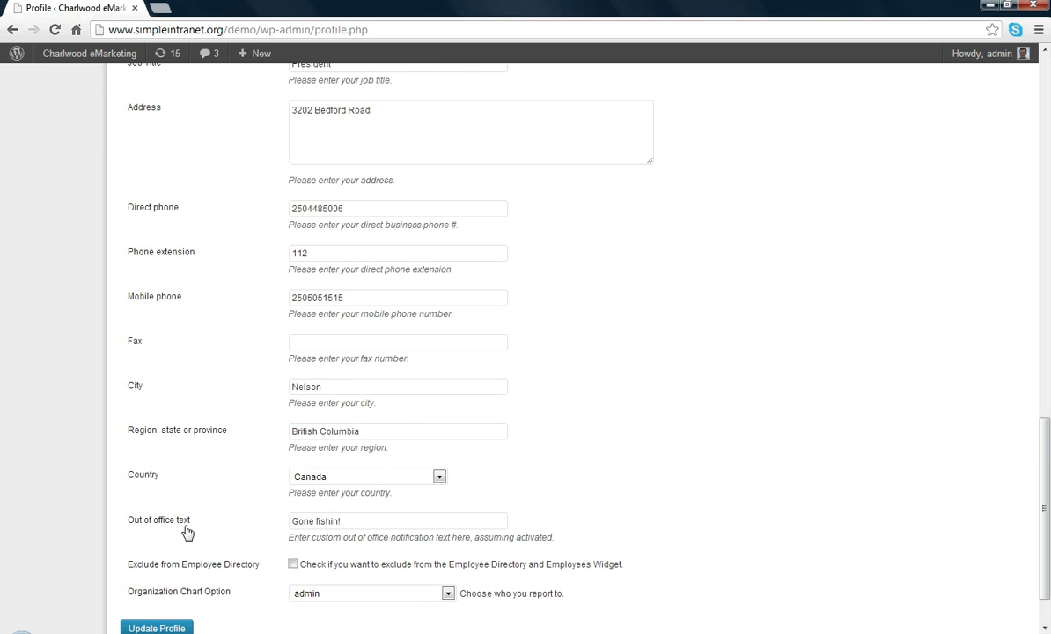
scroll(215, 524, "down", 1)
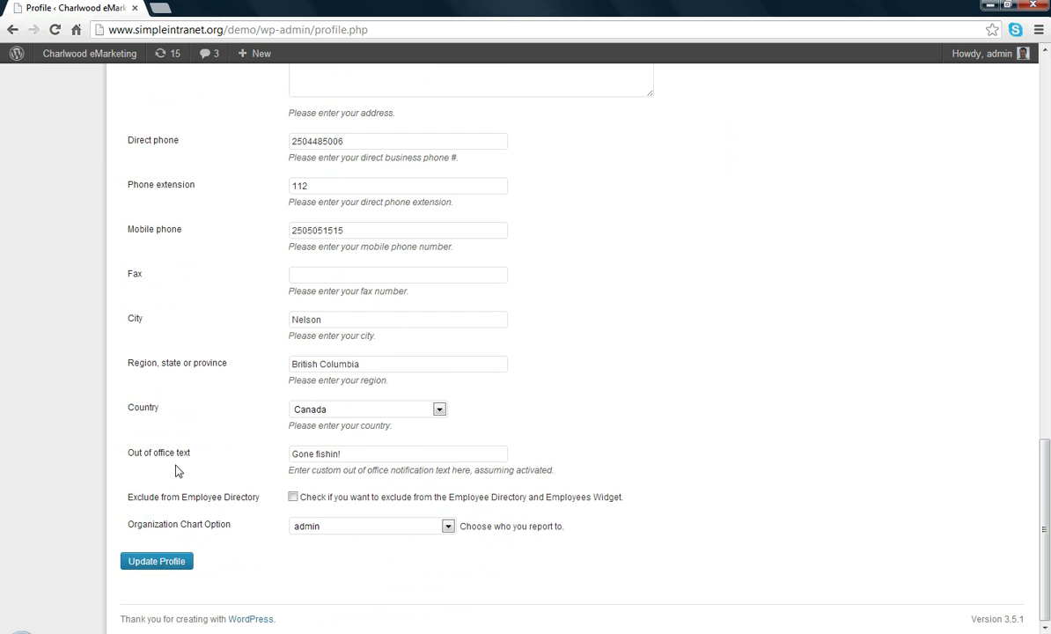
left_click(293, 497)
left_click(293, 497)
left_click(448, 528)
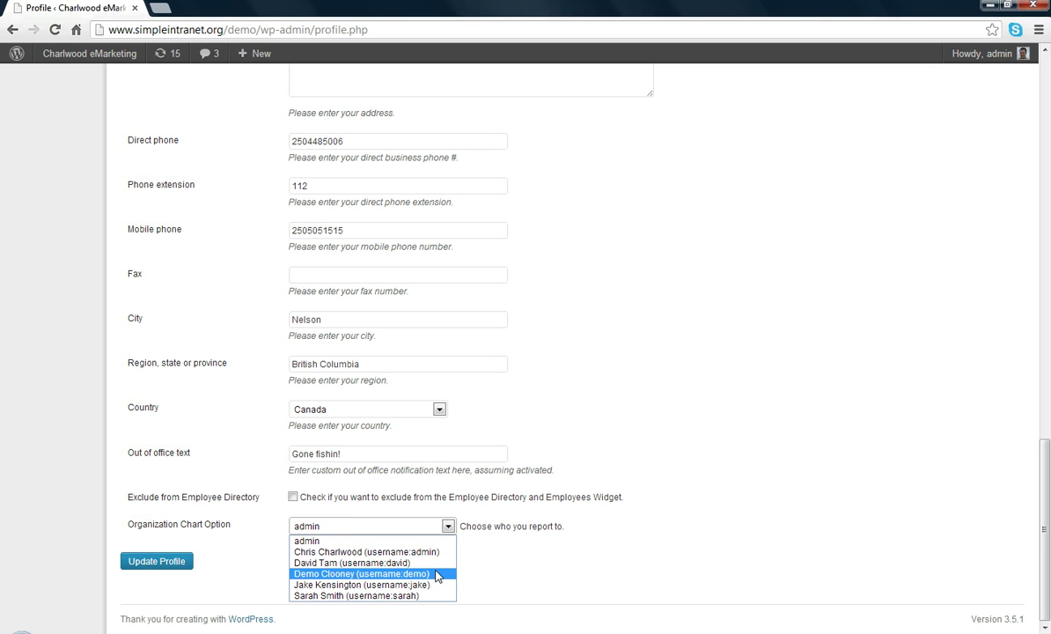
left_click(663, 517)
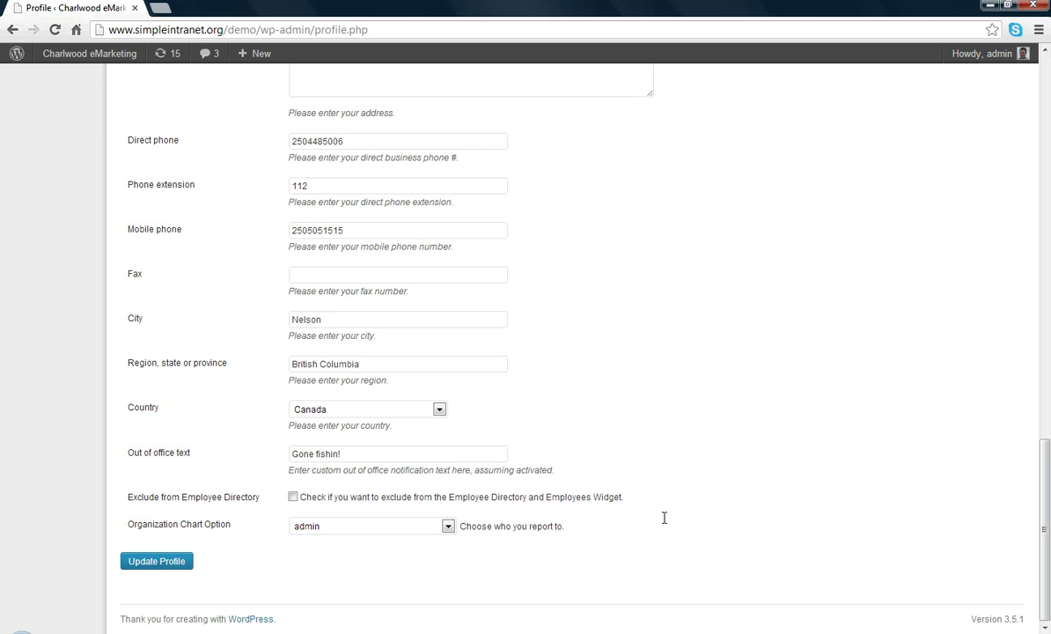
Leave the admin profile for the public intranet front page via Visit Site.
scroll(700, 440, "up", 10)
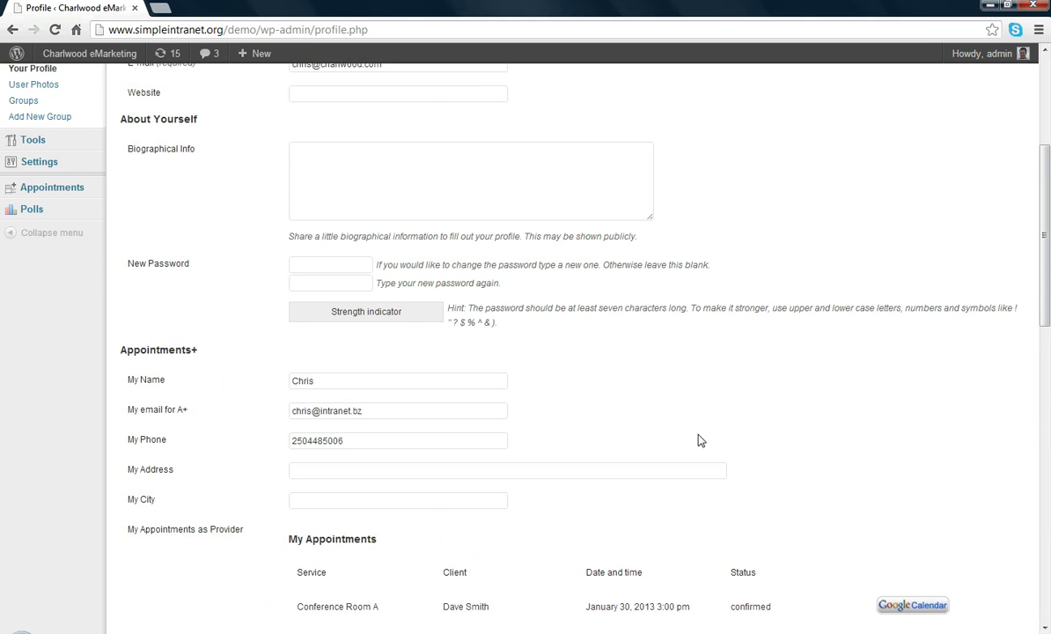
scroll(185, 211, "up", 3)
mouse_move(93, 58)
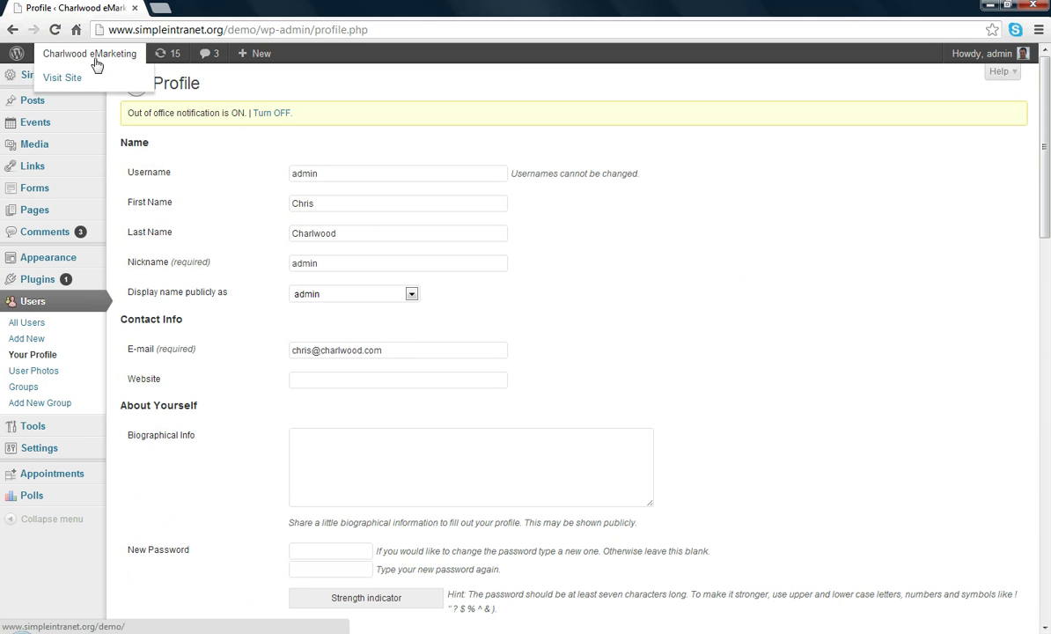
left_click(63, 77)
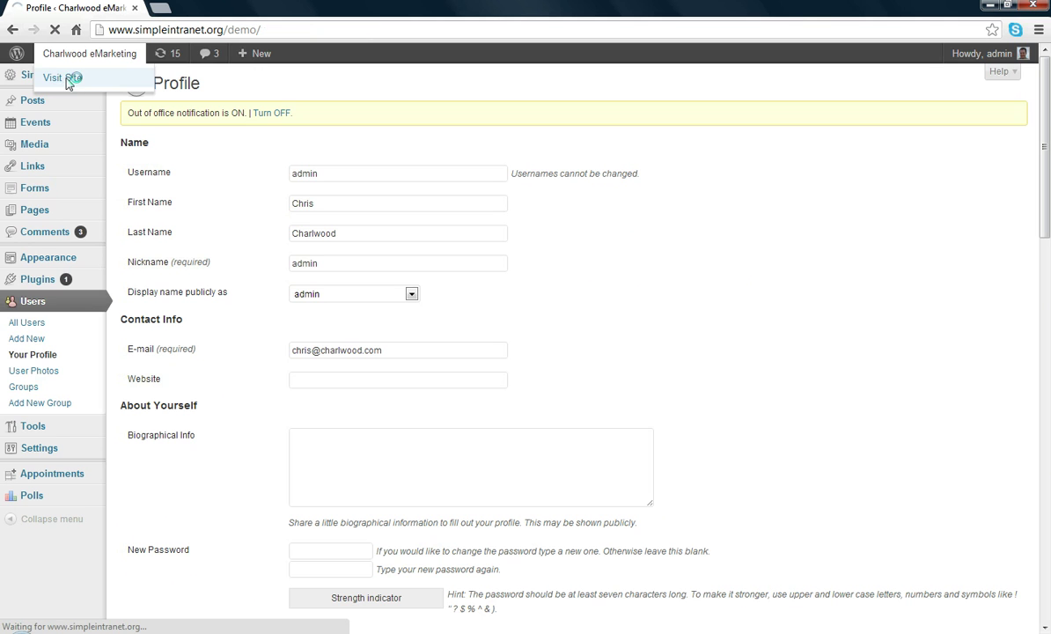